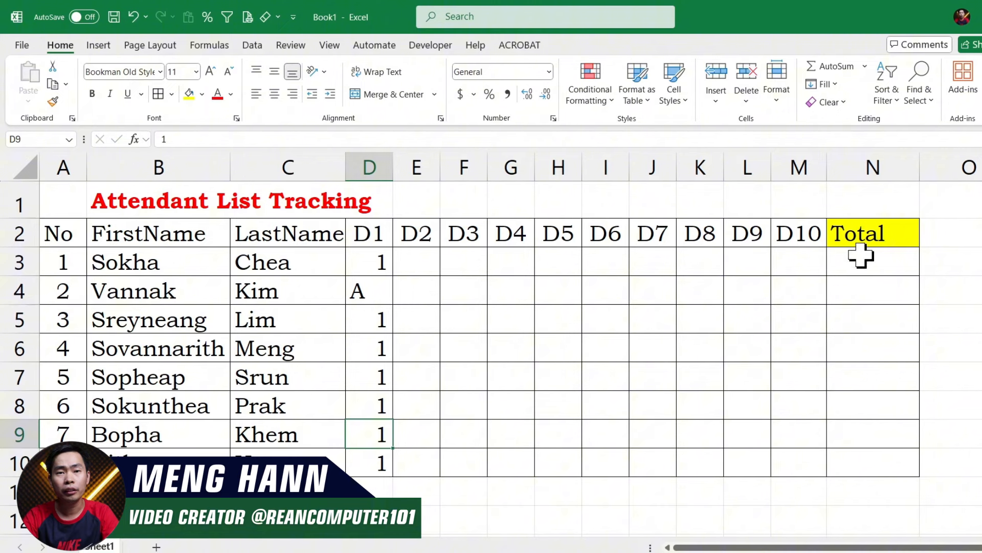
- Clear the existing attendance entries from the D1 to D10 day columns for all eight students (D3:M10)
click(861, 254)
drag(376, 262, 825, 259)
click(852, 261)
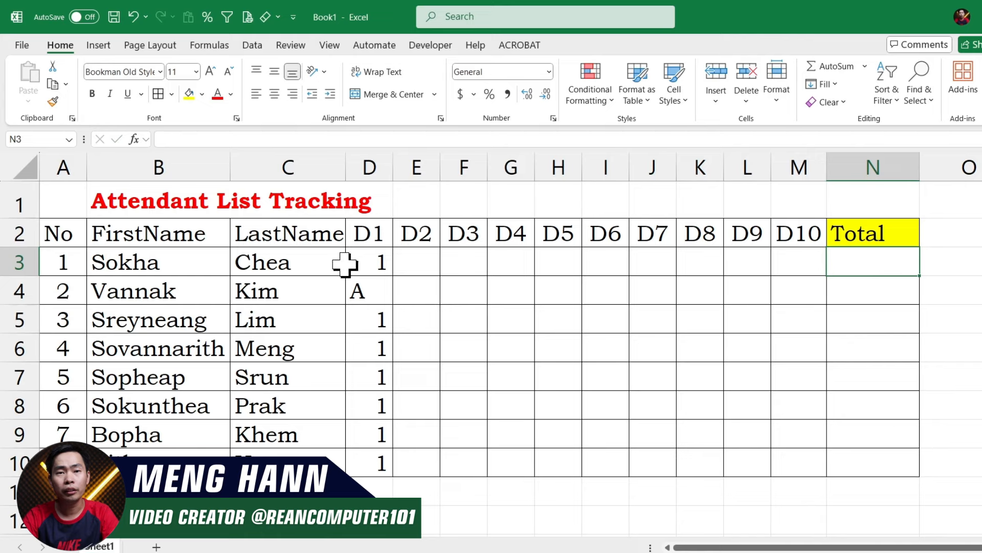
drag(364, 260, 785, 457)
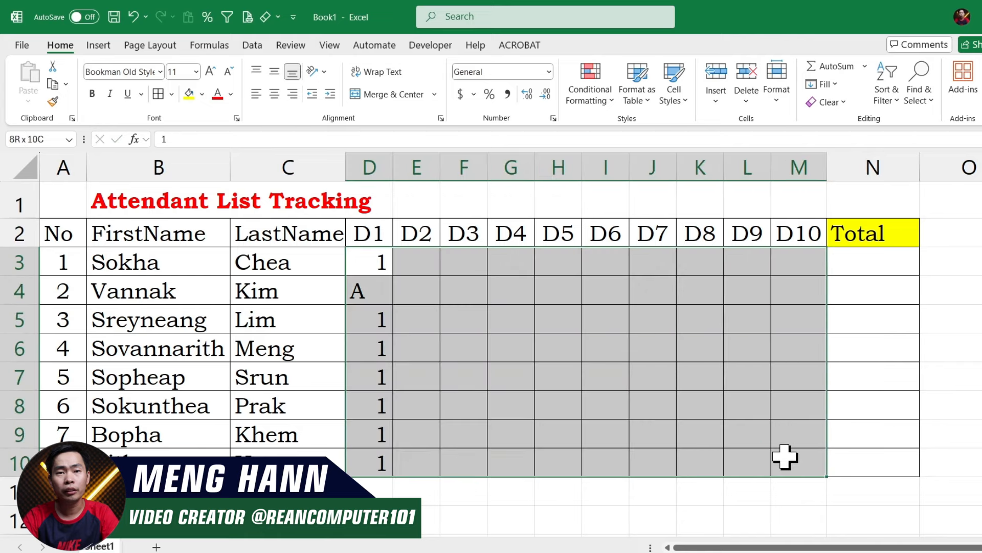
key(Delete)
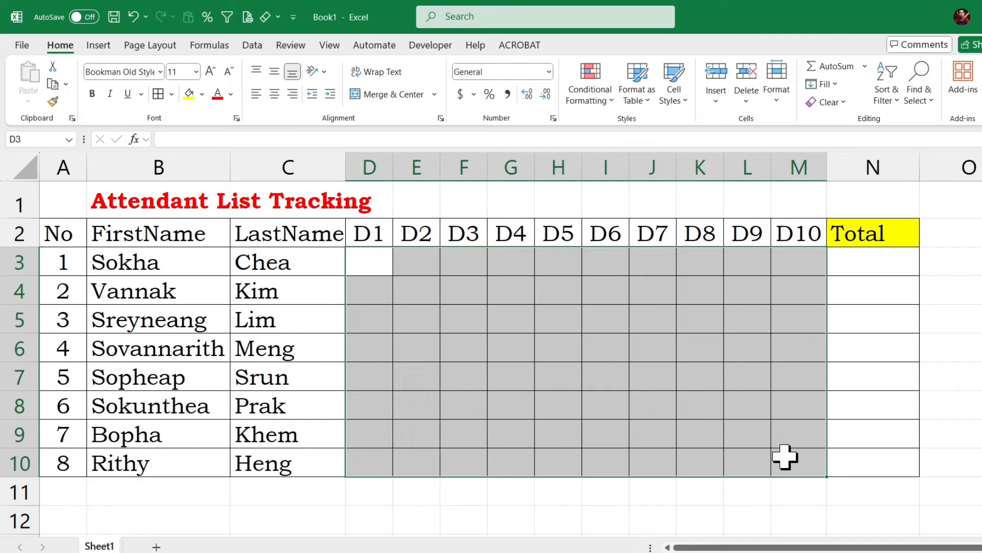
click(806, 408)
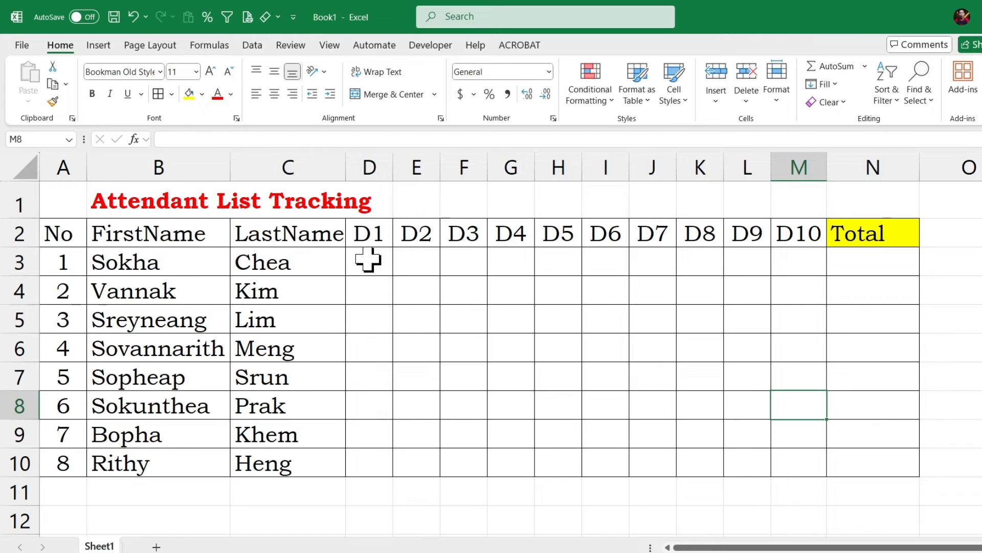
- Insert checkboxes into every cell of the attendance range D3:M10
drag(369, 260, 801, 475)
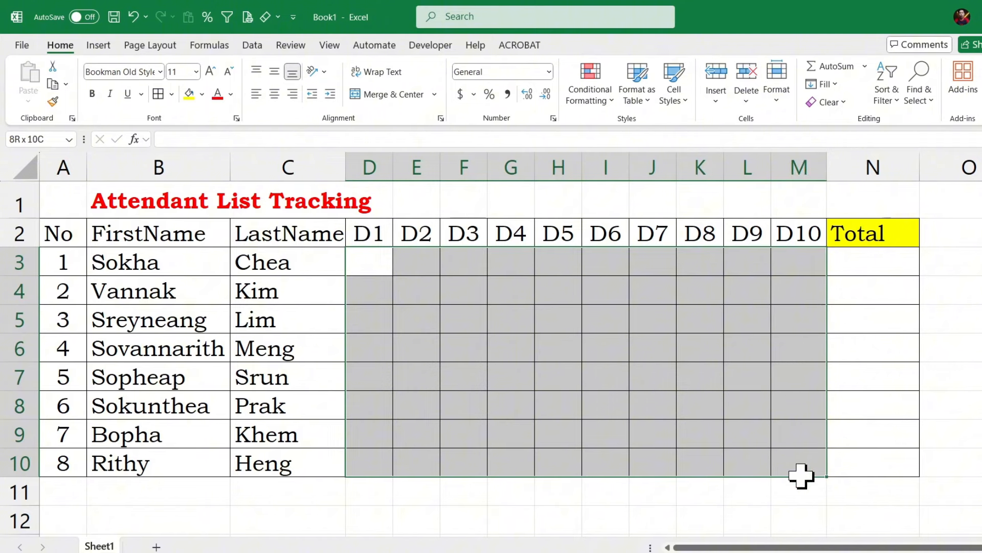
drag(362, 256, 799, 467)
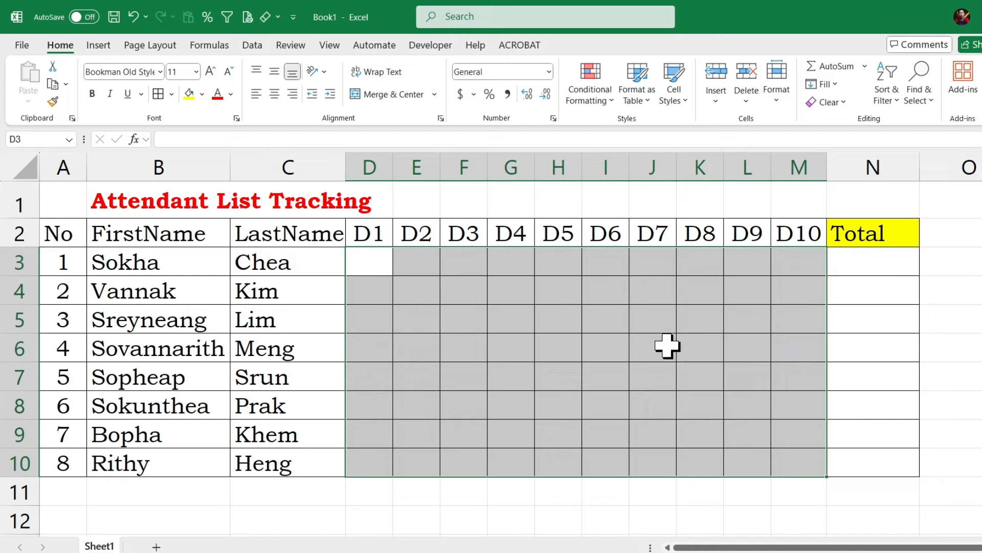
click(99, 46)
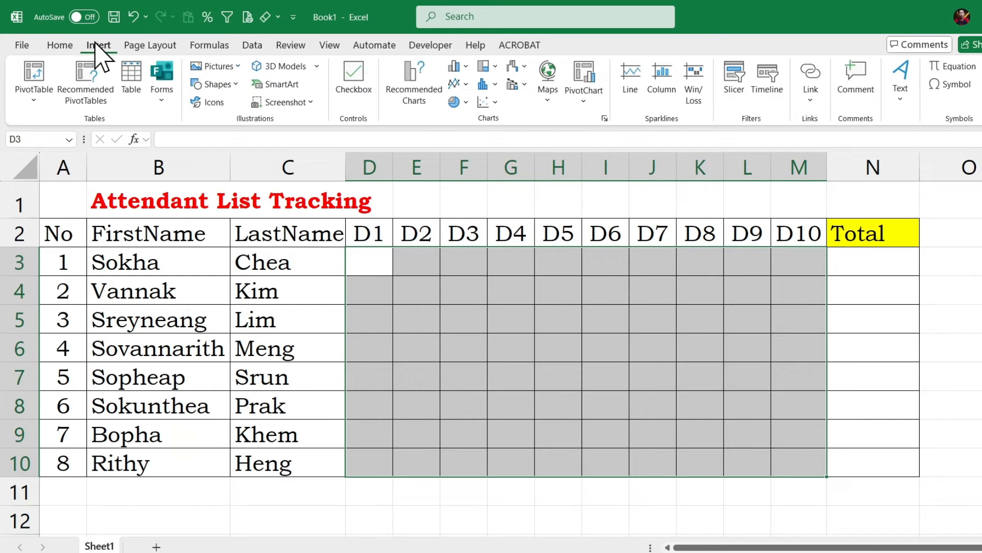
click(353, 74)
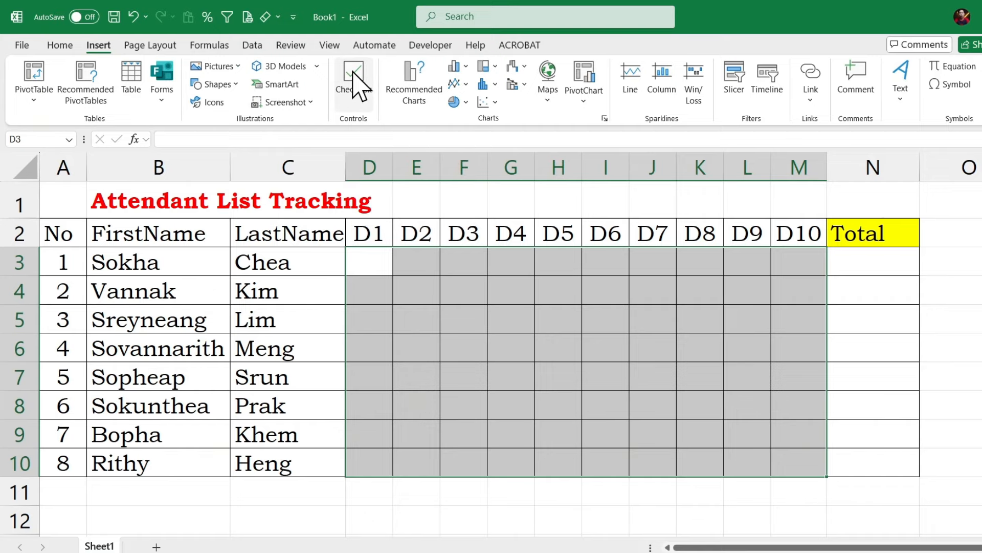
click(818, 462)
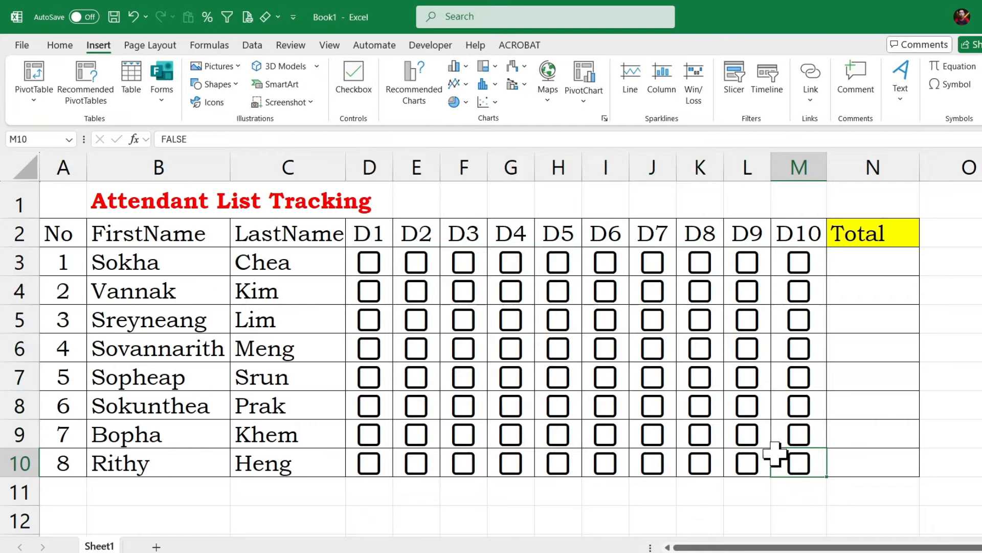
- Reduce the font size of the checkboxes in D3:M10 to 9
drag(370, 261, 802, 463)
click(60, 46)
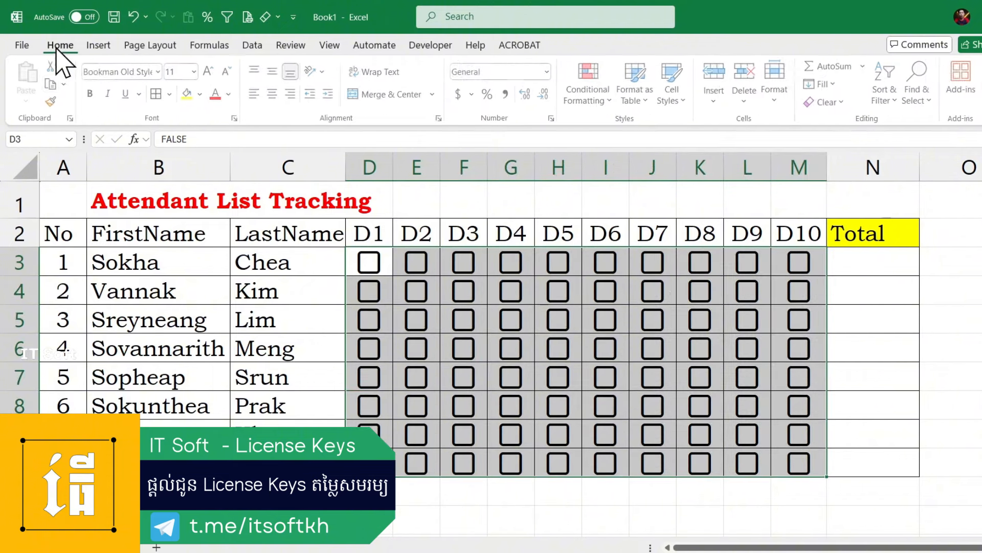
click(229, 72)
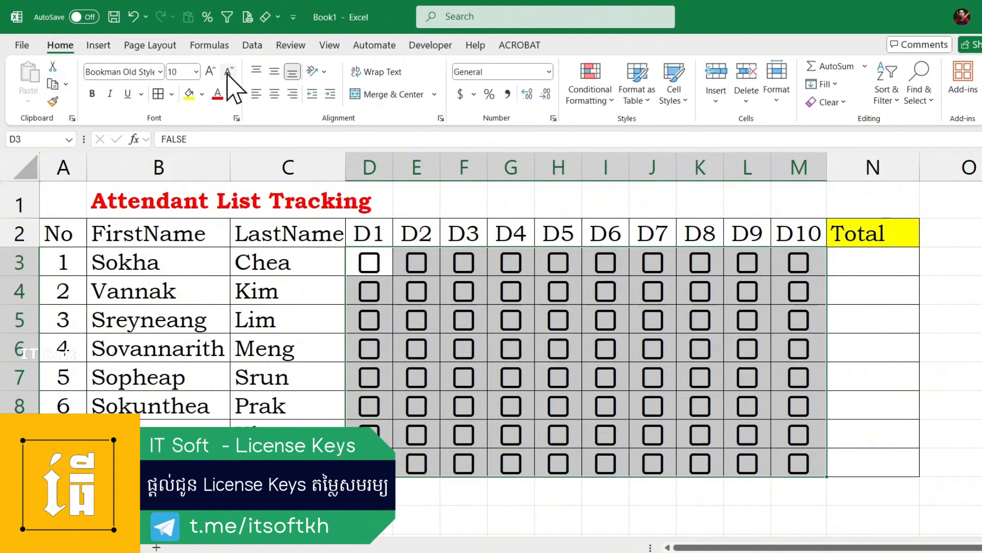
click(228, 72)
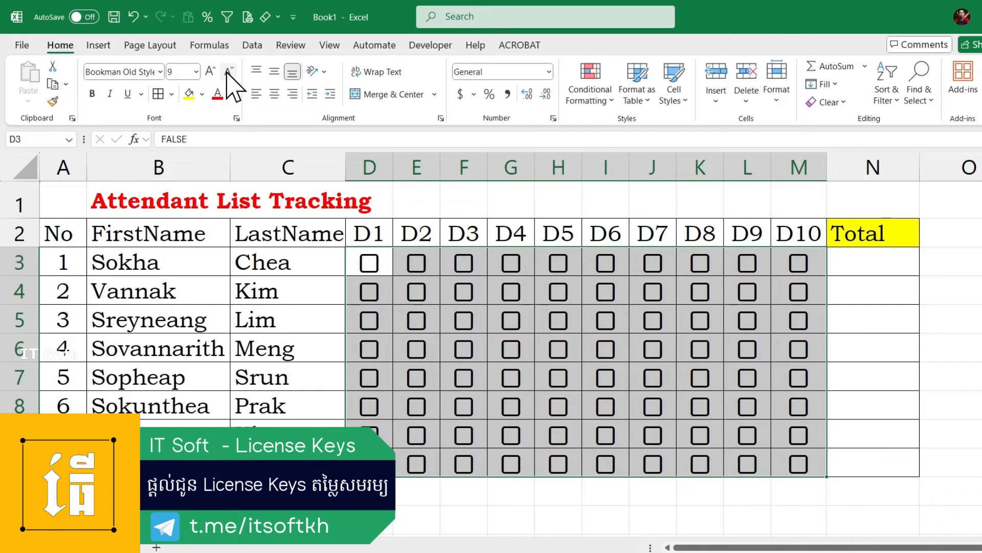
click(891, 352)
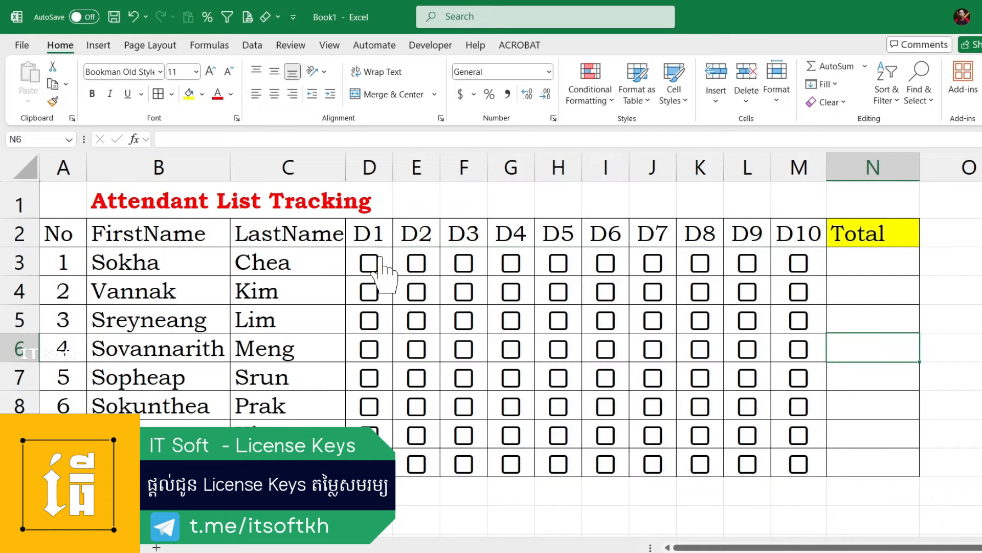
drag(381, 264, 811, 460)
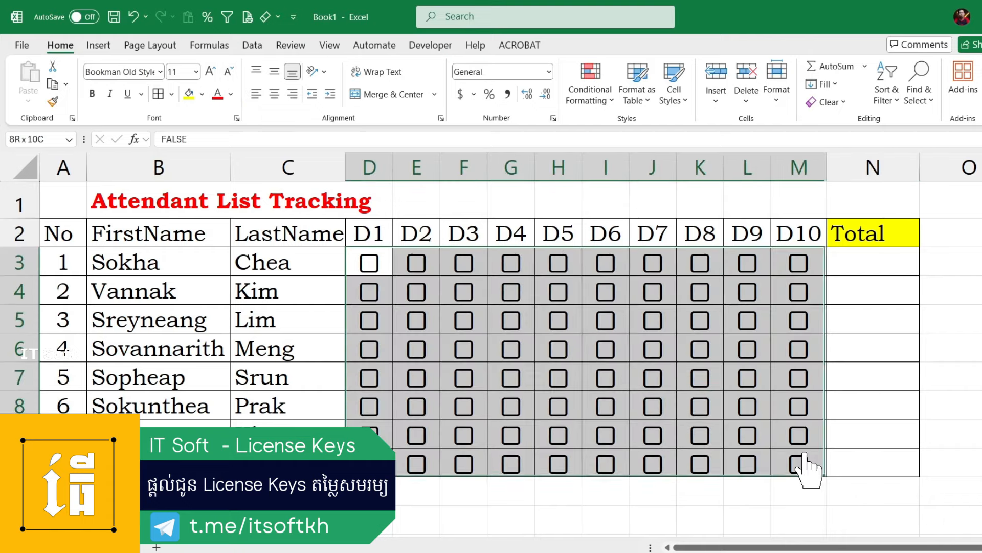
click(100, 45)
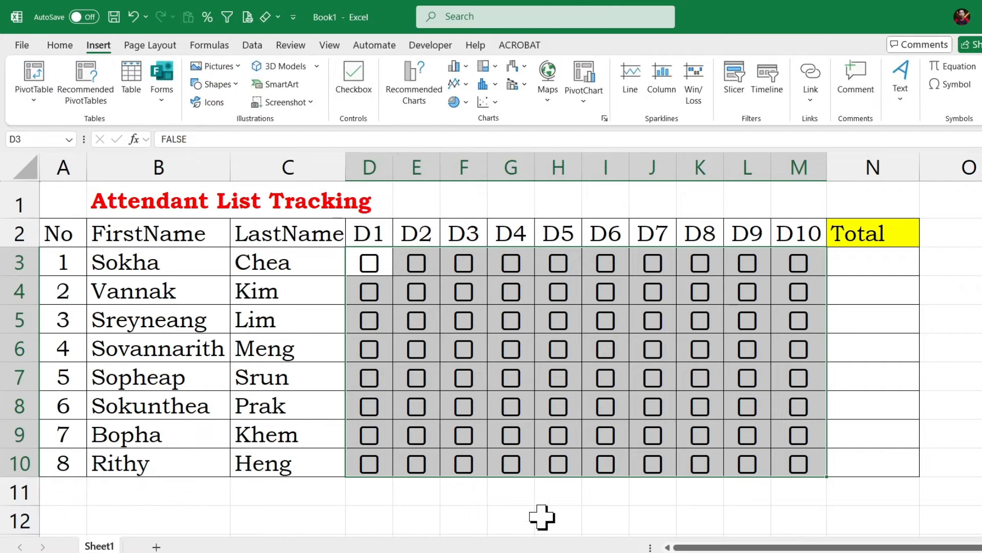
click(496, 493)
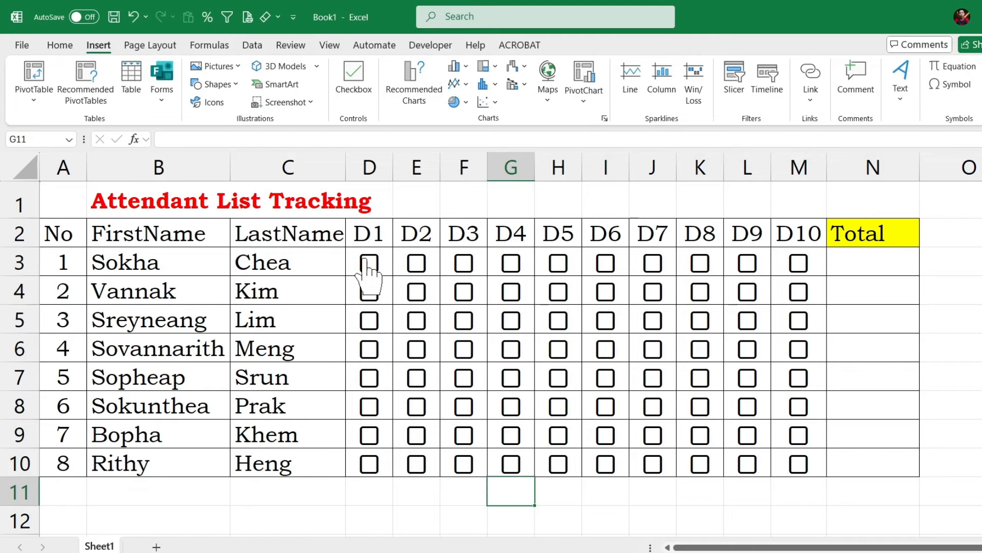
drag(358, 254, 772, 468)
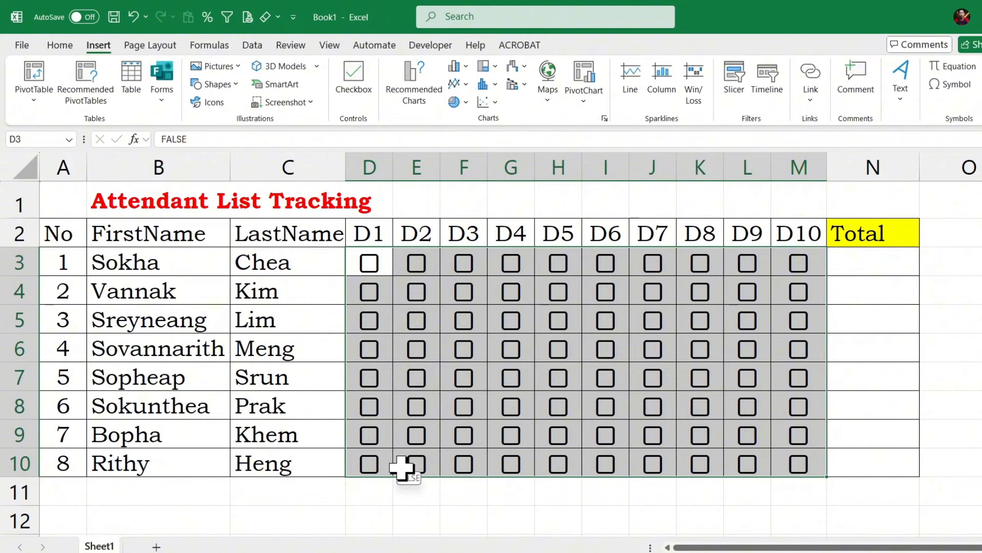
- View the account page's product information, including the Excel version and update channel, and return to the worksheet
click(23, 47)
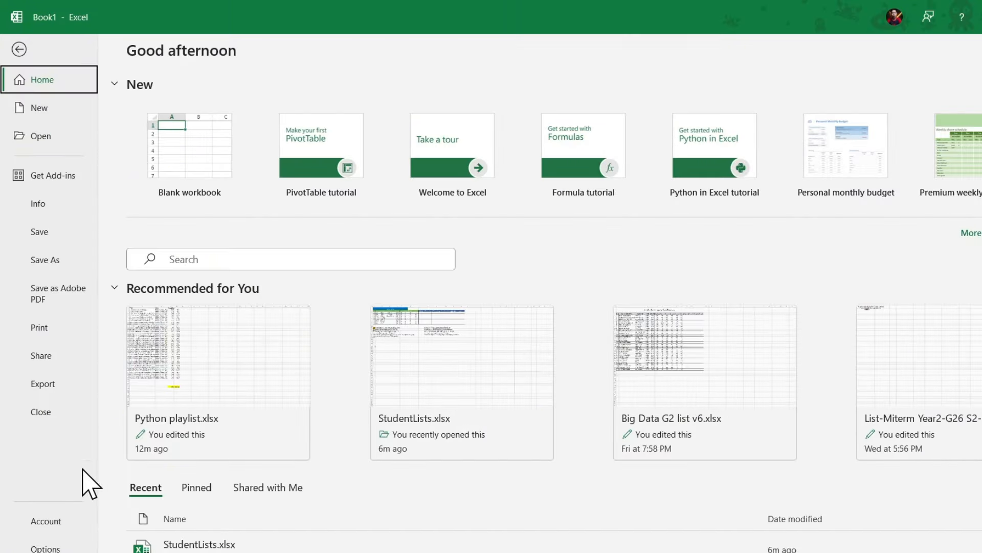
click(47, 528)
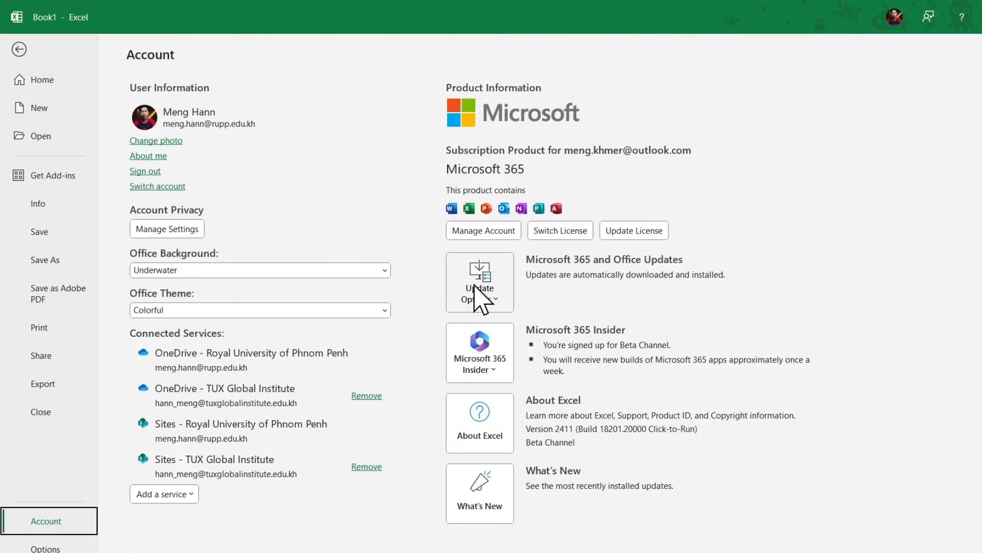
click(19, 49)
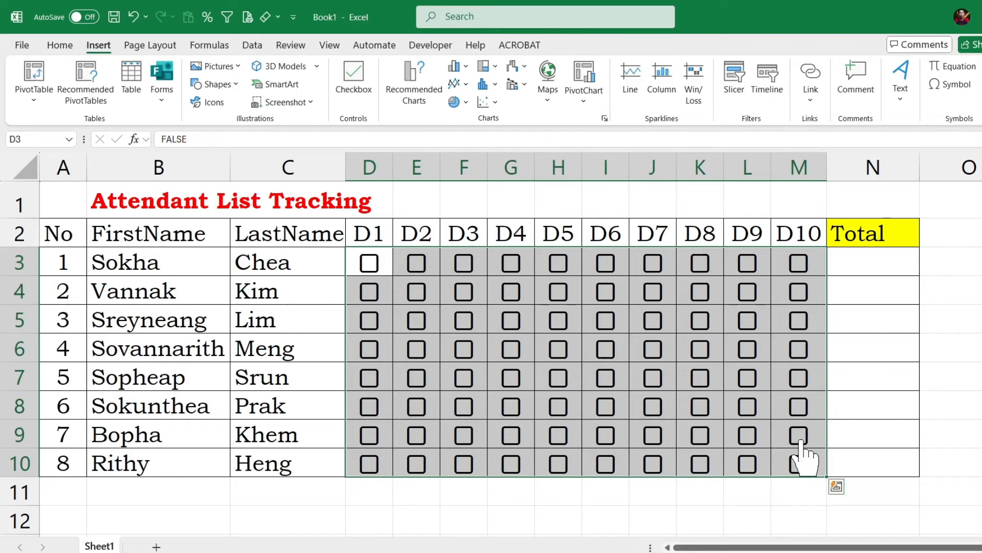
click(684, 516)
click(507, 491)
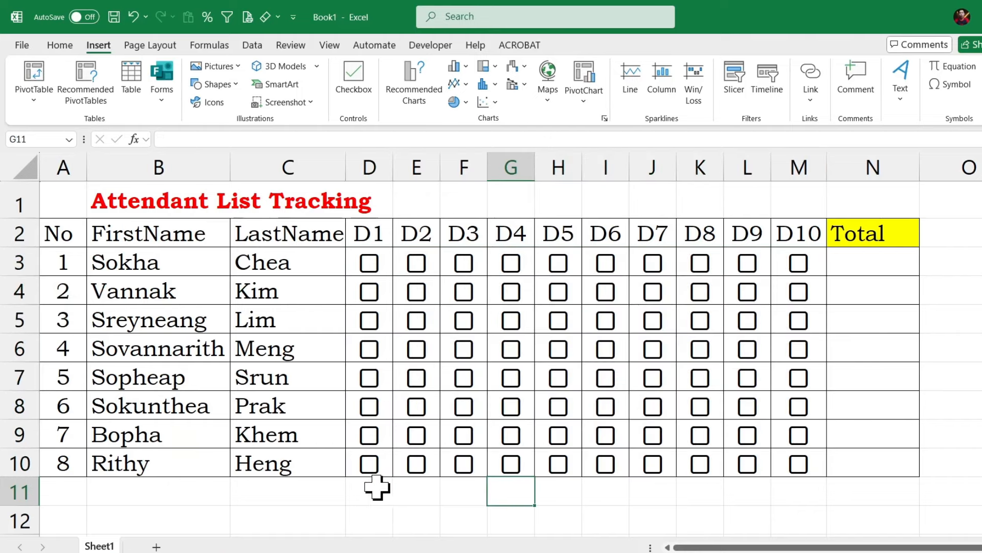
drag(377, 486, 782, 496)
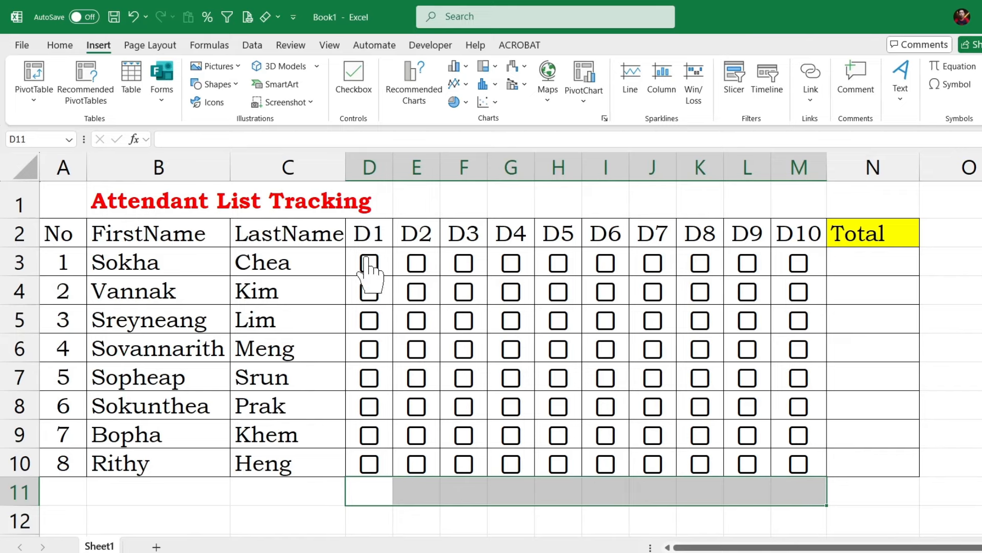
drag(353, 253, 805, 491)
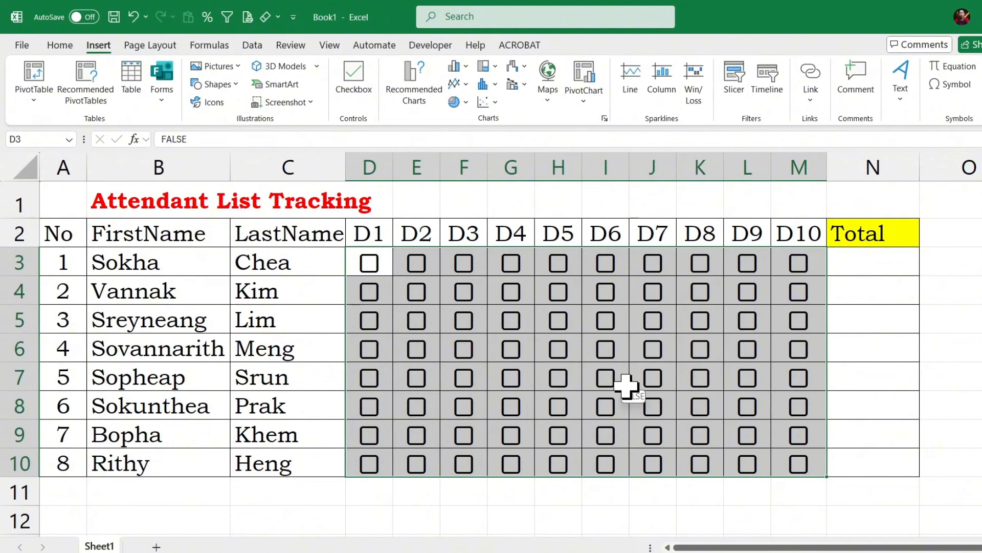
click(865, 256)
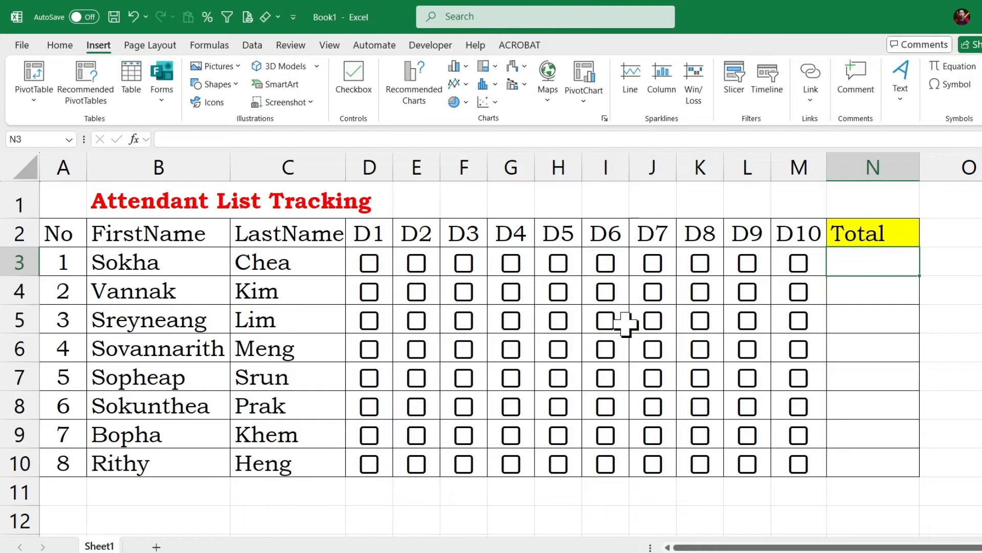
- Tick the D1 checkboxes for students 1 to 4 and 6 to 8, plus the D2 checkbox for student 1
click(369, 264)
click(416, 264)
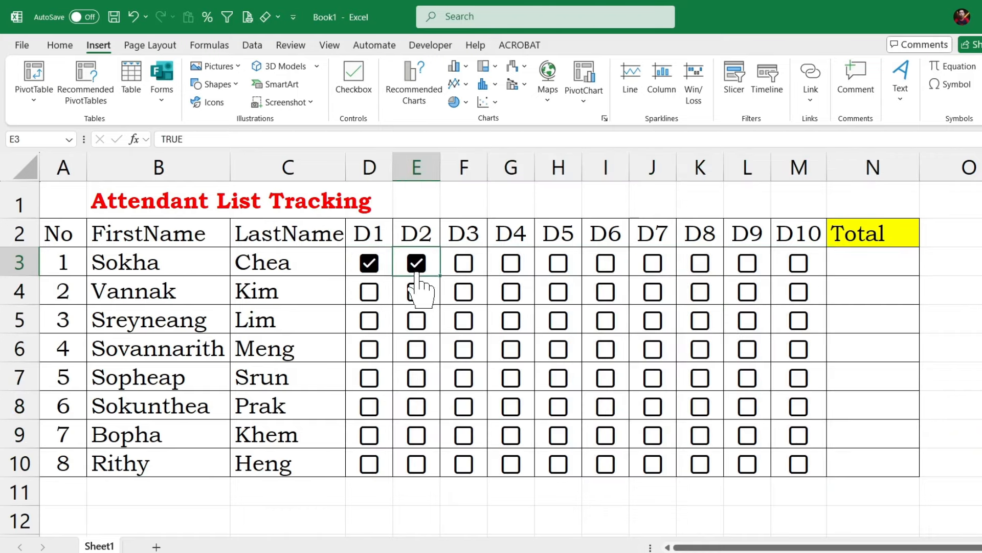
click(370, 294)
click(369, 321)
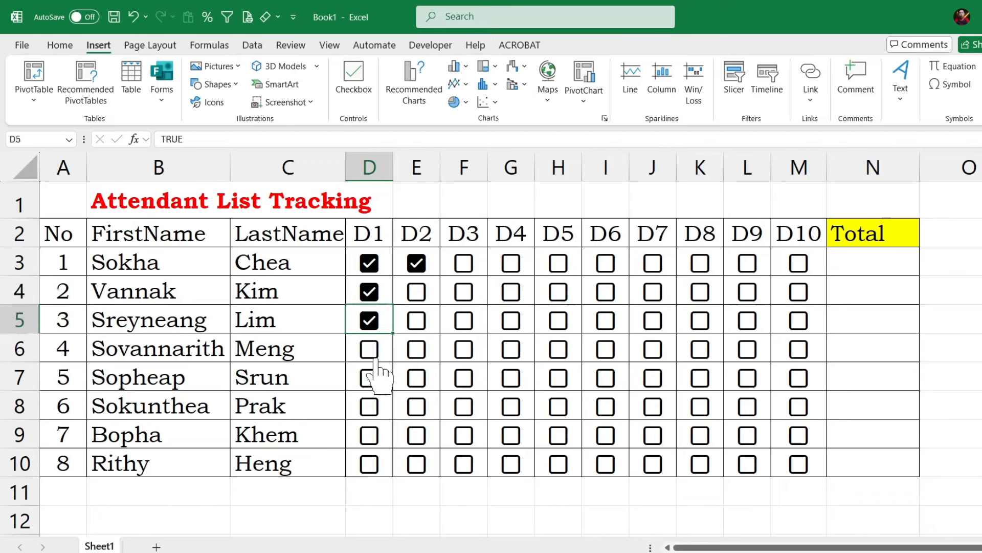
click(369, 349)
click(369, 435)
click(369, 407)
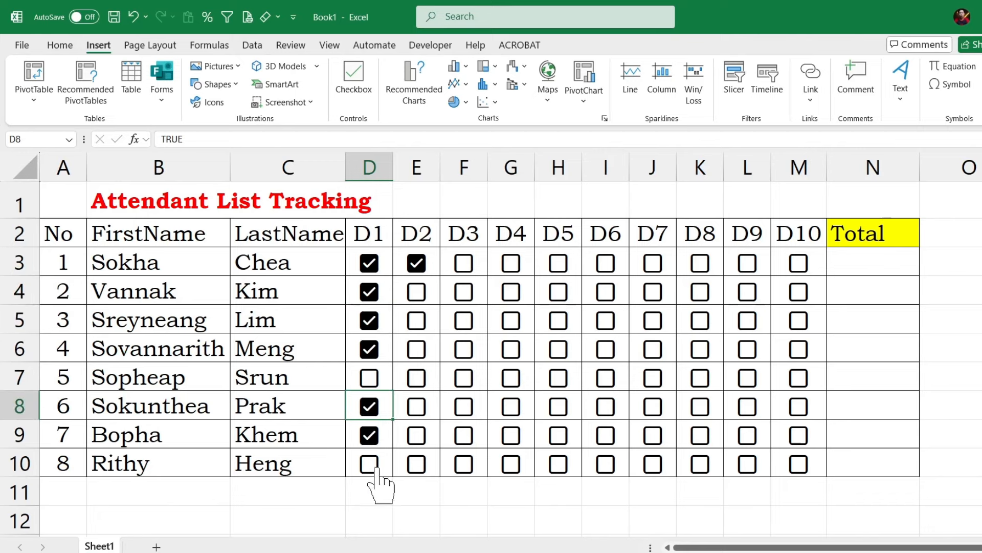
click(369, 464)
- Tick the D2 attendance checkboxes for students 2 to 6 and student 8
click(416, 464)
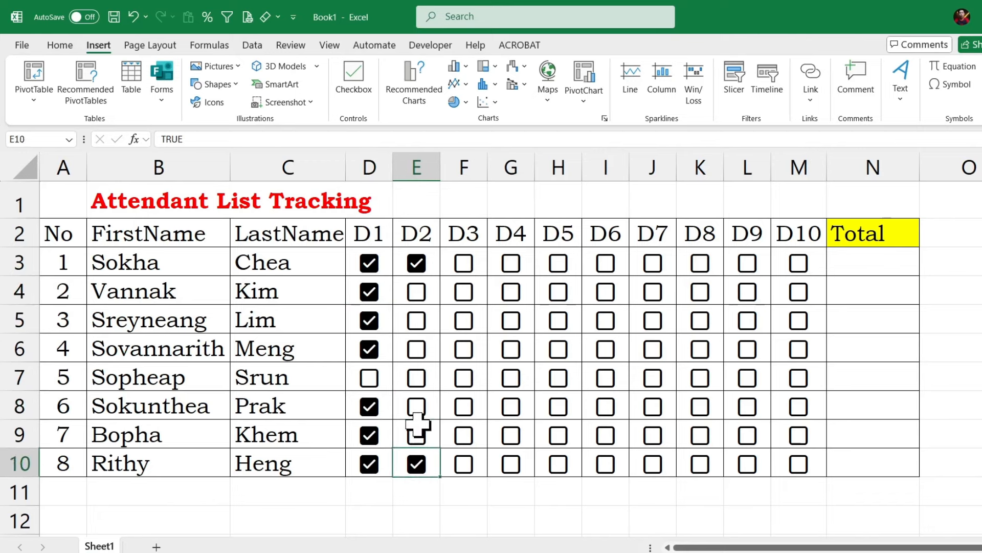
click(416, 435)
click(418, 380)
click(417, 293)
click(416, 320)
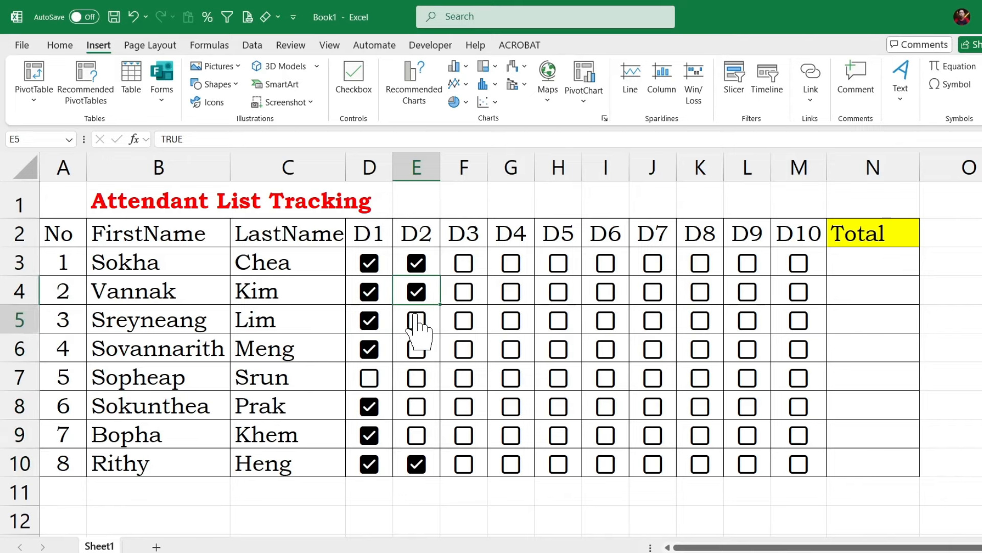
click(417, 349)
click(416, 378)
click(416, 406)
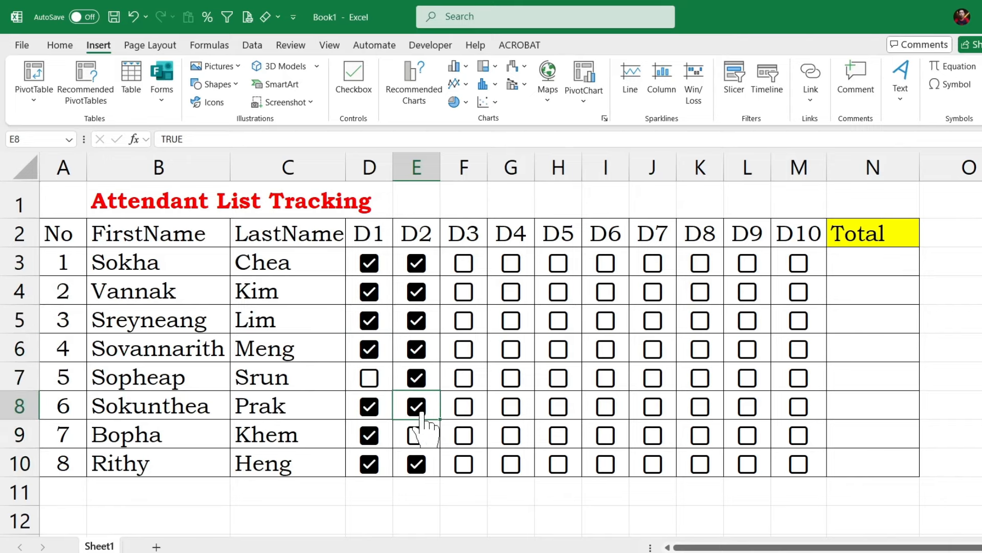
- Widen the Total column (column N) to make more room for its contents
click(885, 267)
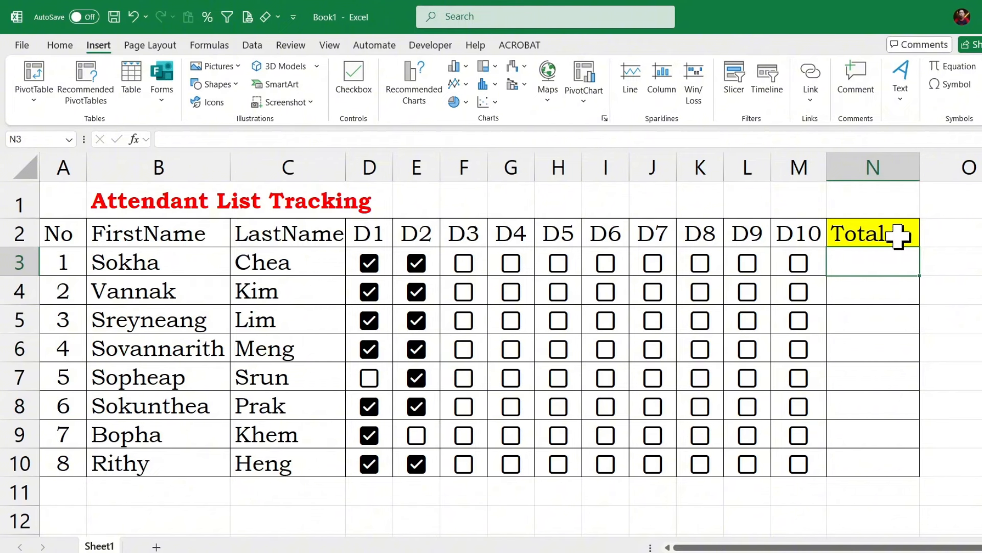
drag(919, 168, 957, 168)
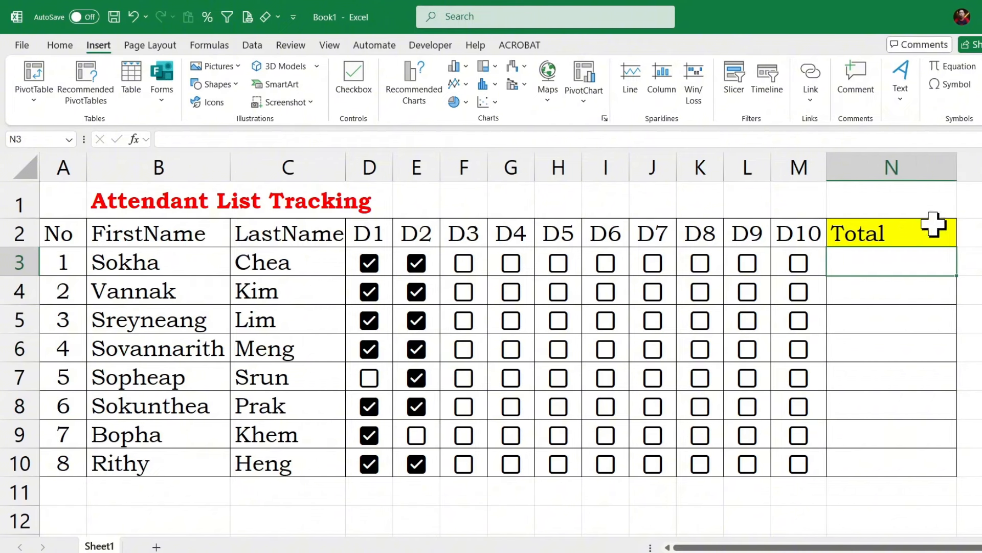
- Tick the D3 checkbox for student 1 and inspect the cell's underlying value by selecting it
drag(727, 549, 763, 548)
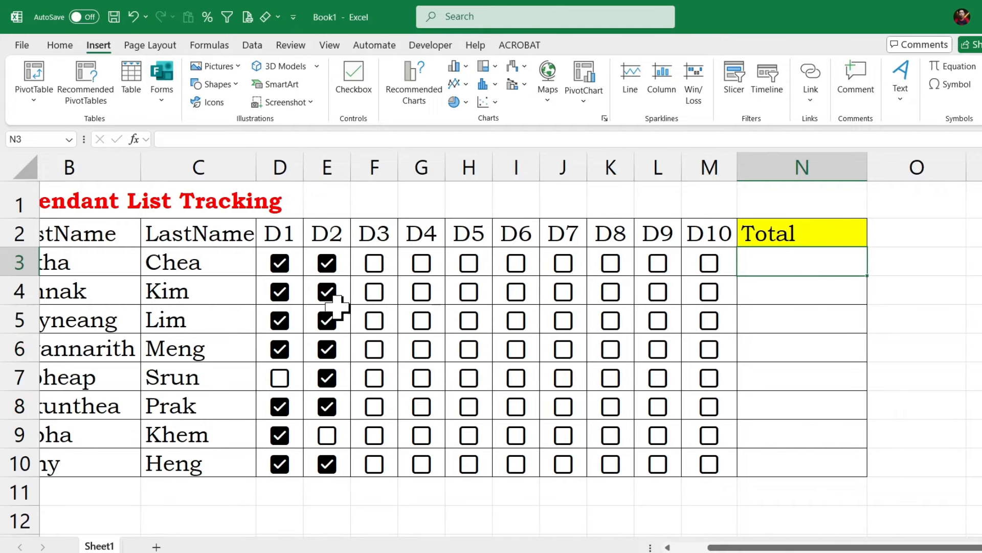
click(373, 263)
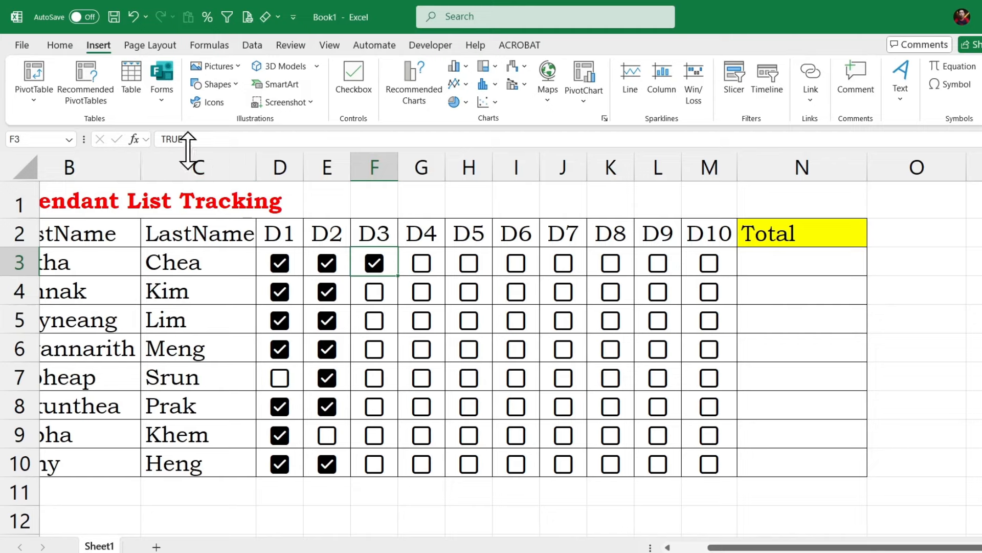
drag(193, 139, 155, 139)
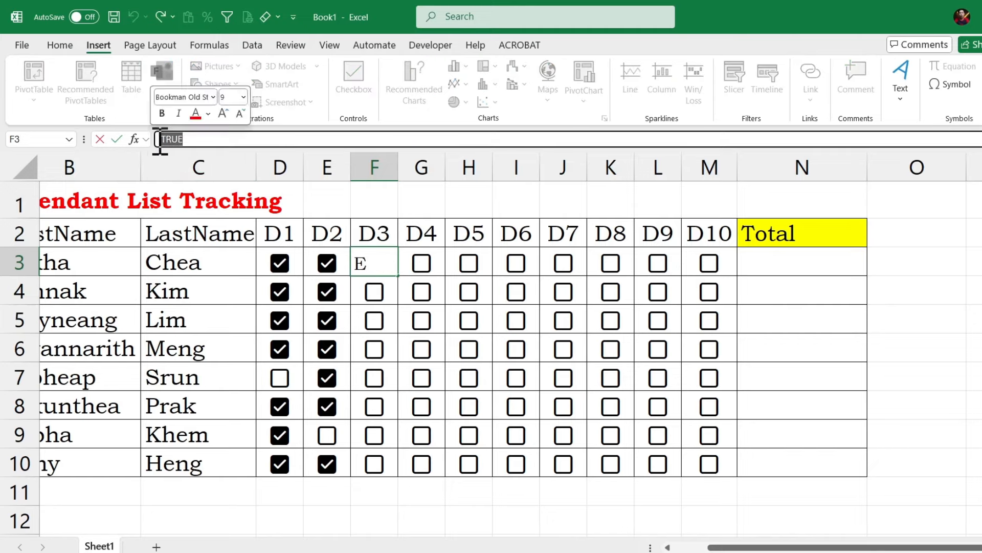
- Enter =COUNTIF(D3:M3,"TRUE") in N3 to count student 1's ticked attendance days
click(793, 264)
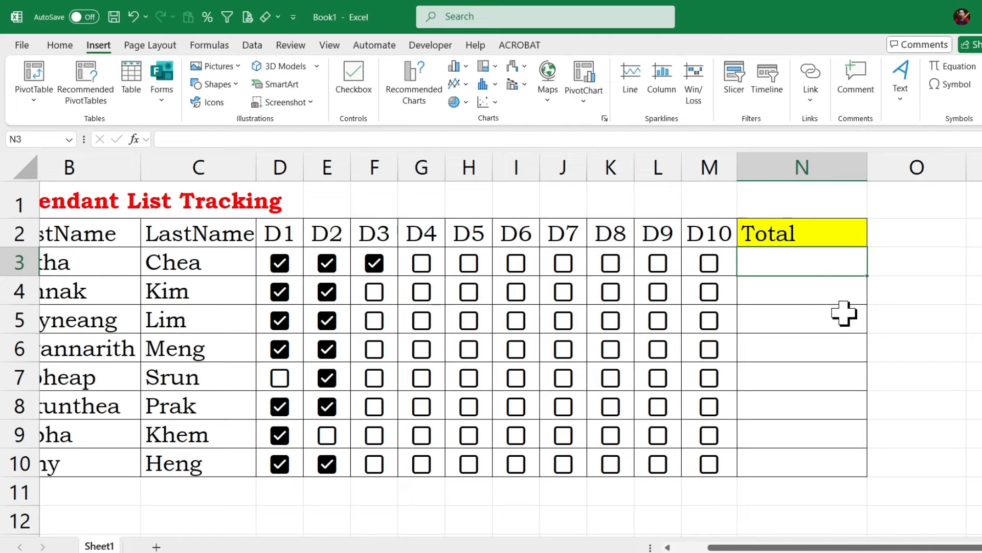
text(=cou)
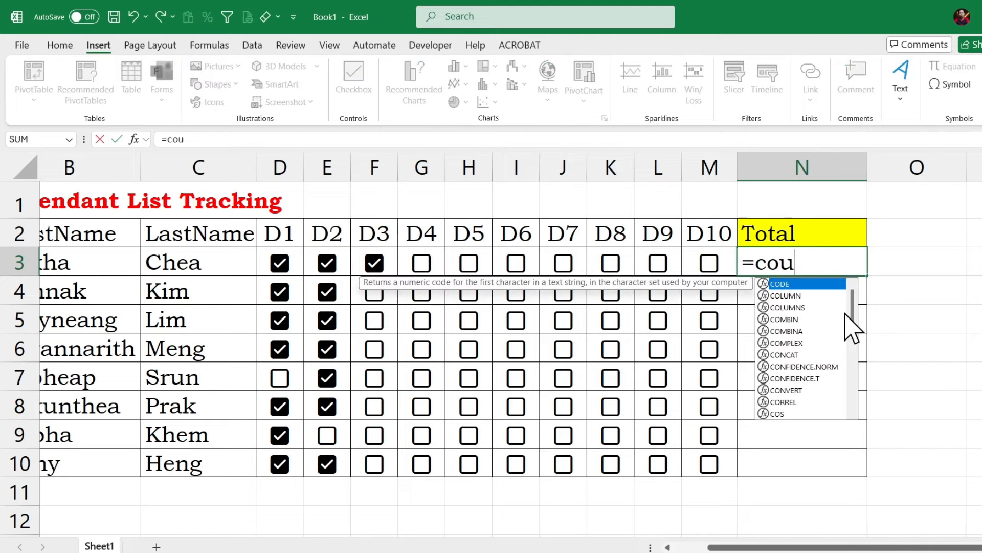
text(ntif()
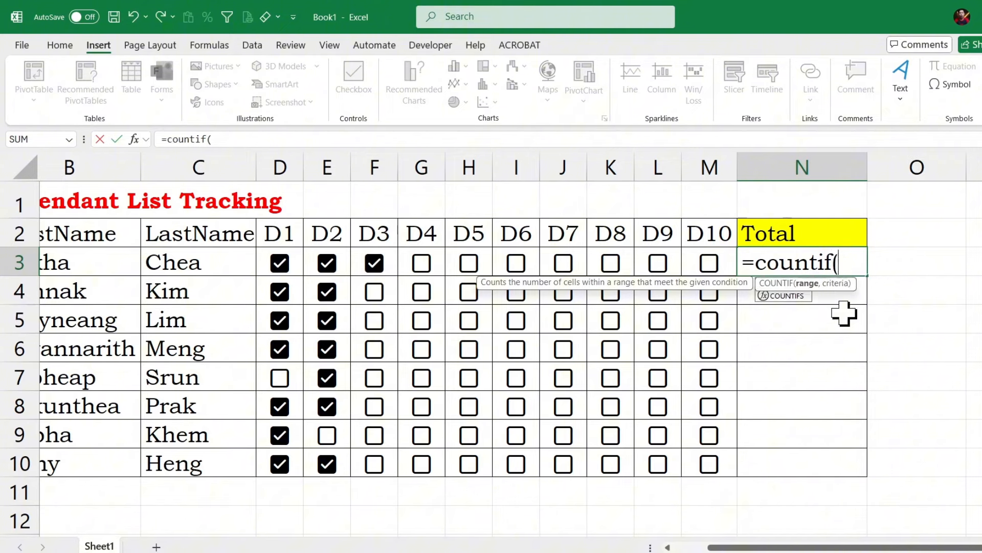
drag(274, 254, 706, 258)
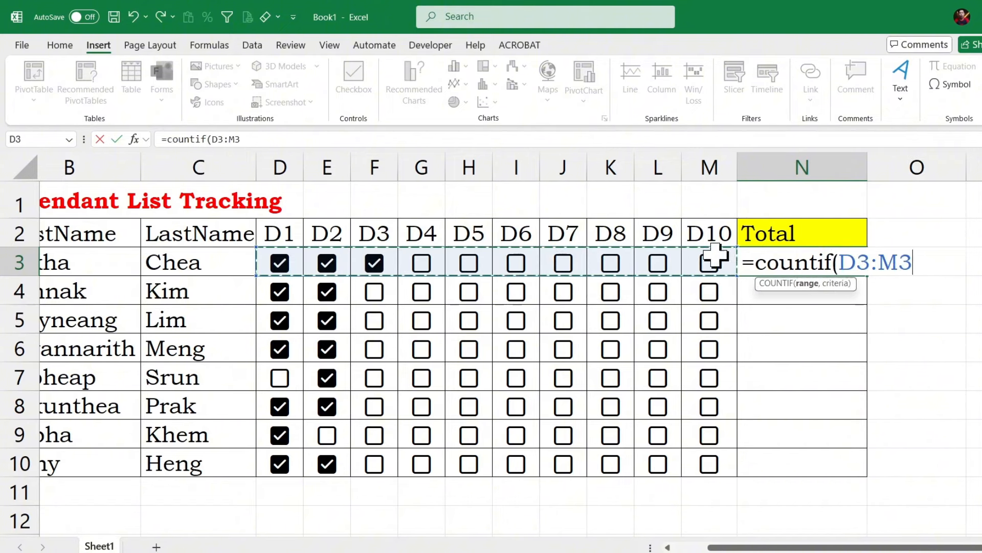
text(,"TRUE)
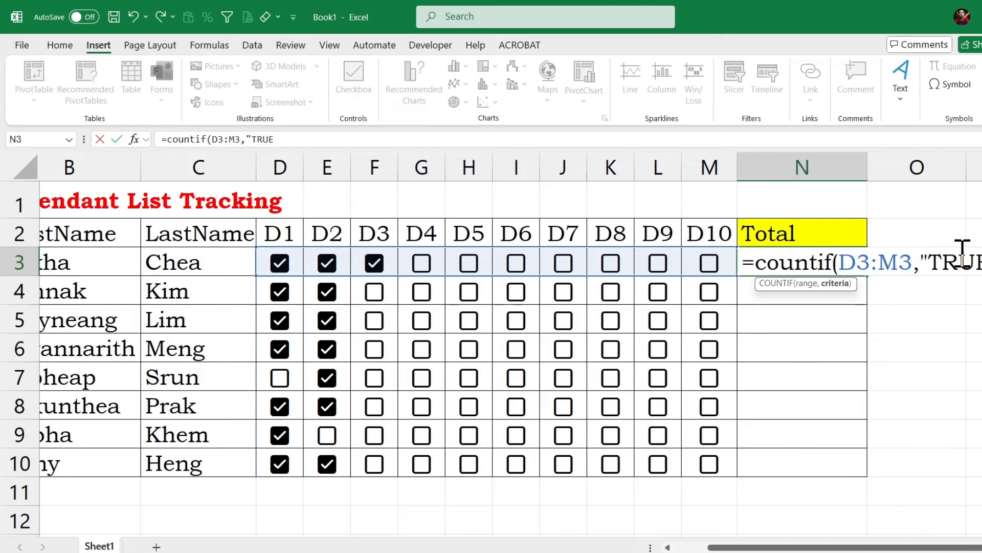
text("))
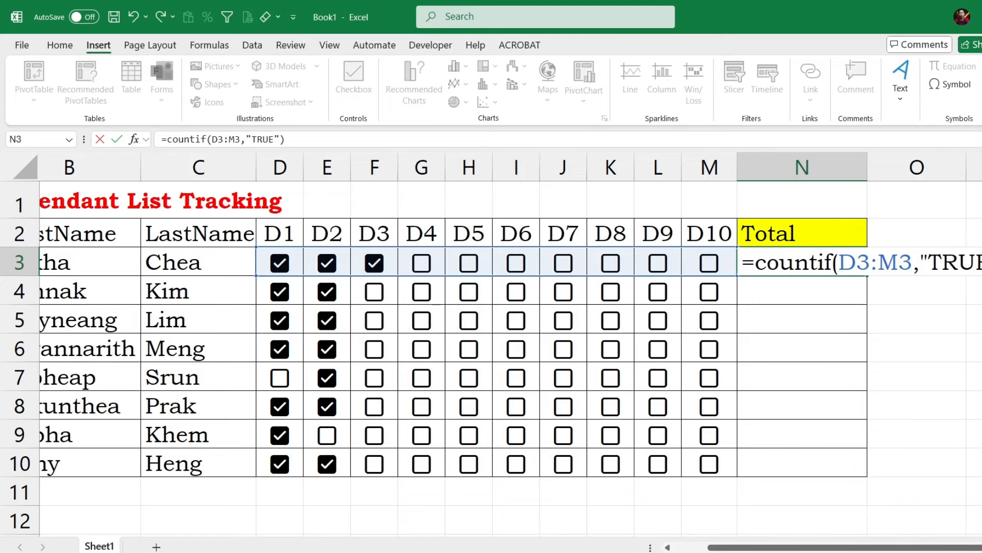
key(Return)
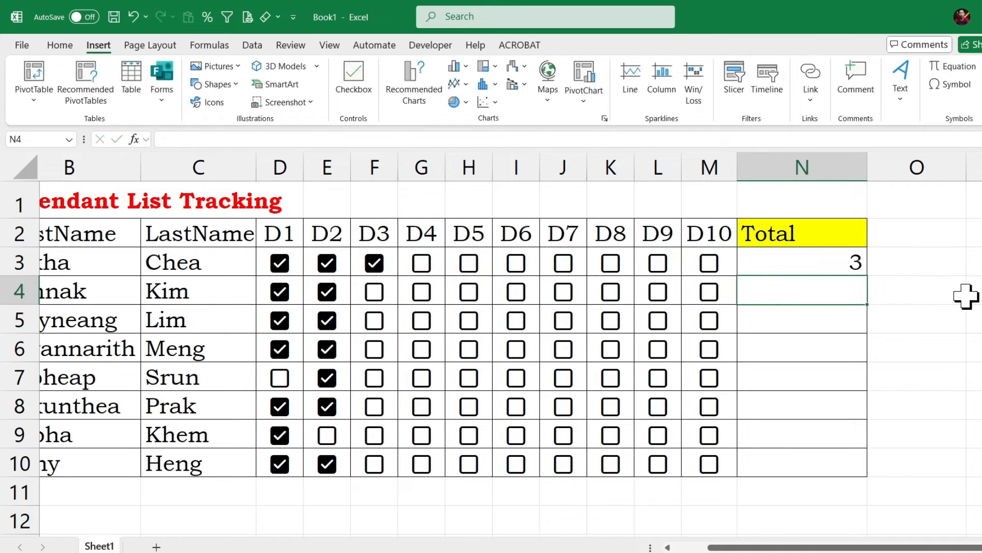
- Test student 1's total by unticking and re-ticking D3, and tick D4, D5 and D6
click(378, 264)
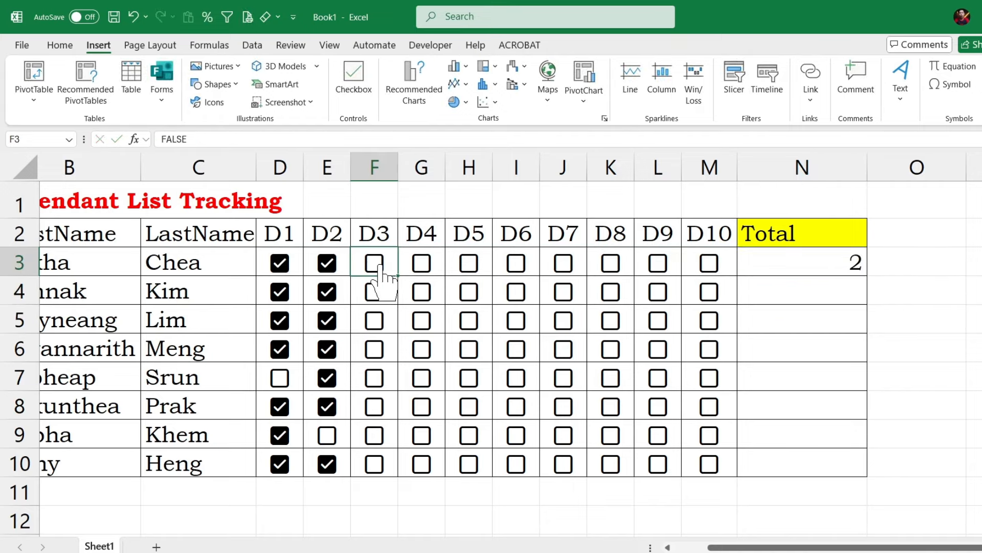
click(375, 263)
click(419, 264)
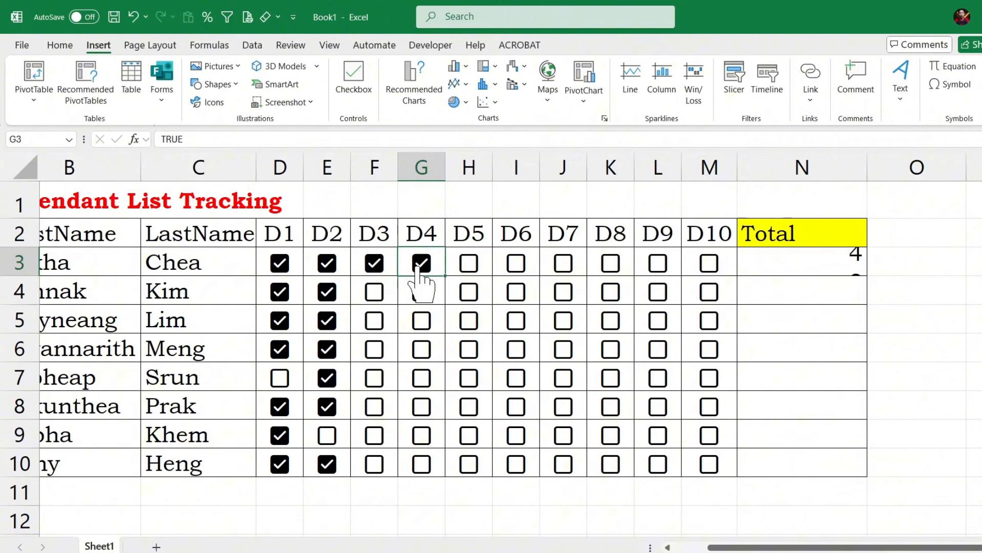
click(470, 264)
click(515, 264)
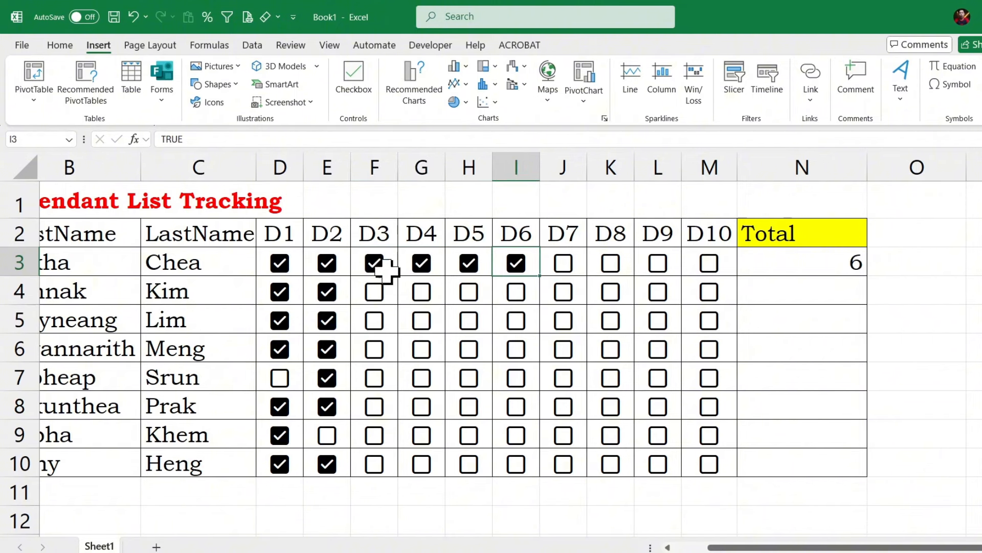
- Fill the COUNTIF formula from N3 down to N10 for the remaining students
click(826, 264)
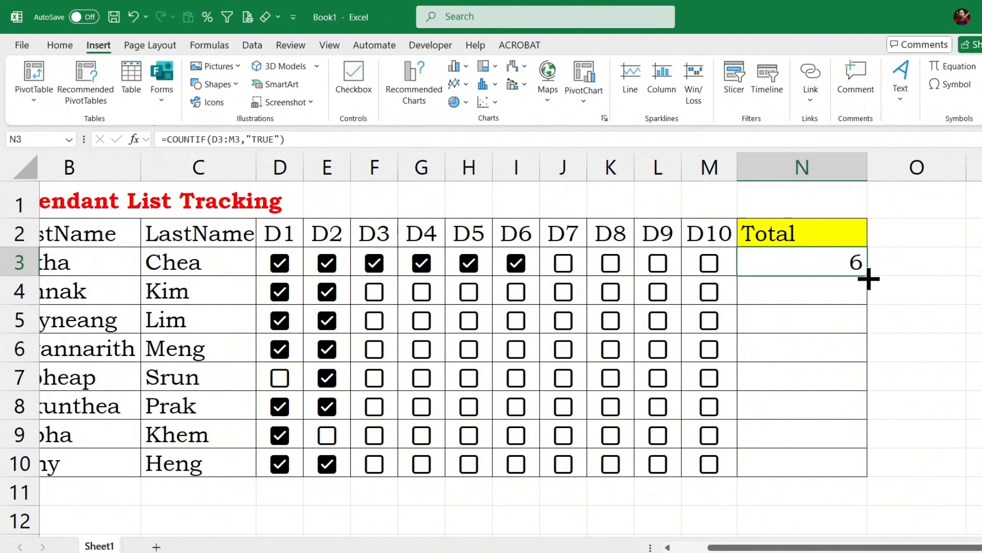
drag(868, 279, 859, 471)
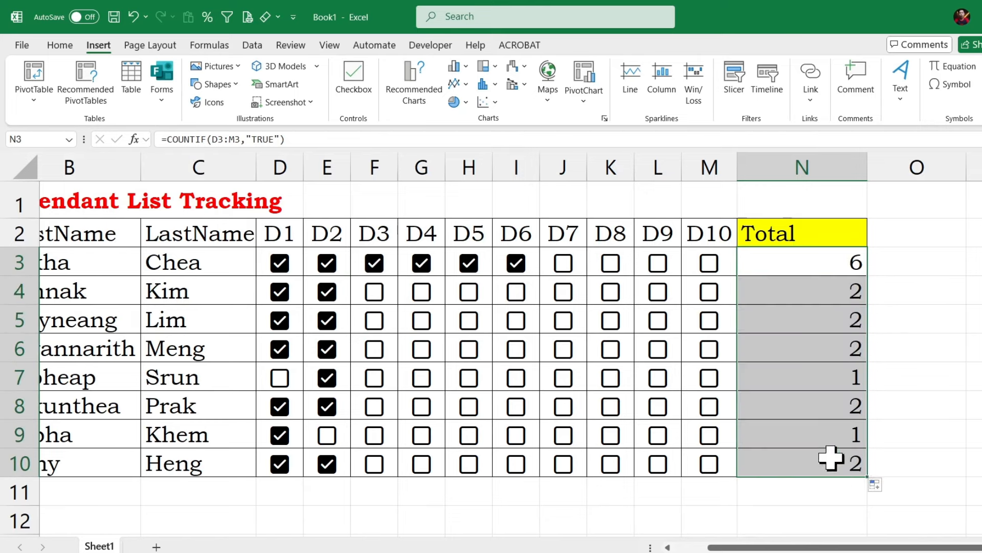
- Untick the D6, D5 and D4 checkboxes for student 1
click(514, 264)
click(468, 264)
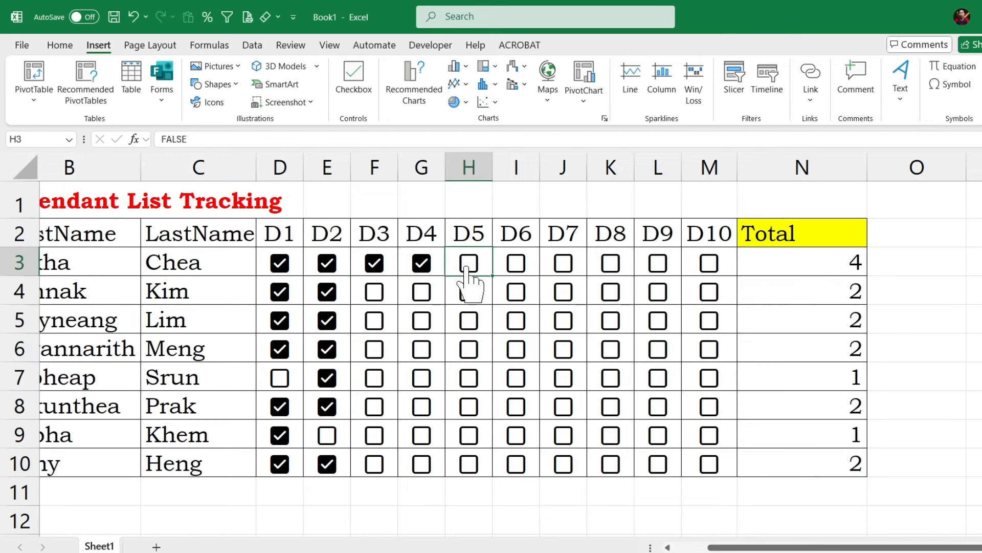
click(422, 264)
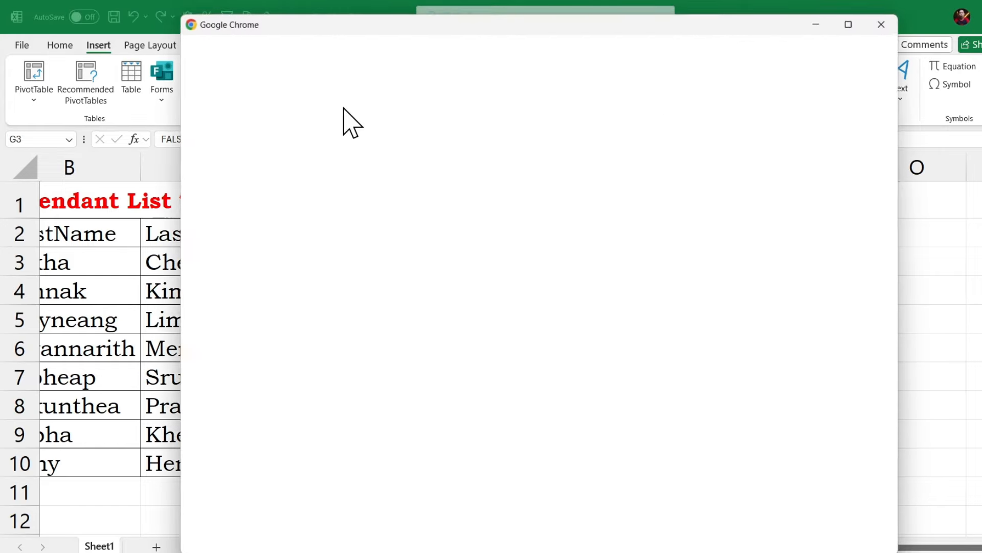
- Switch to Google Chrome and create a new Excel for the web workbook from excel.new in a new tab
click(723, 252)
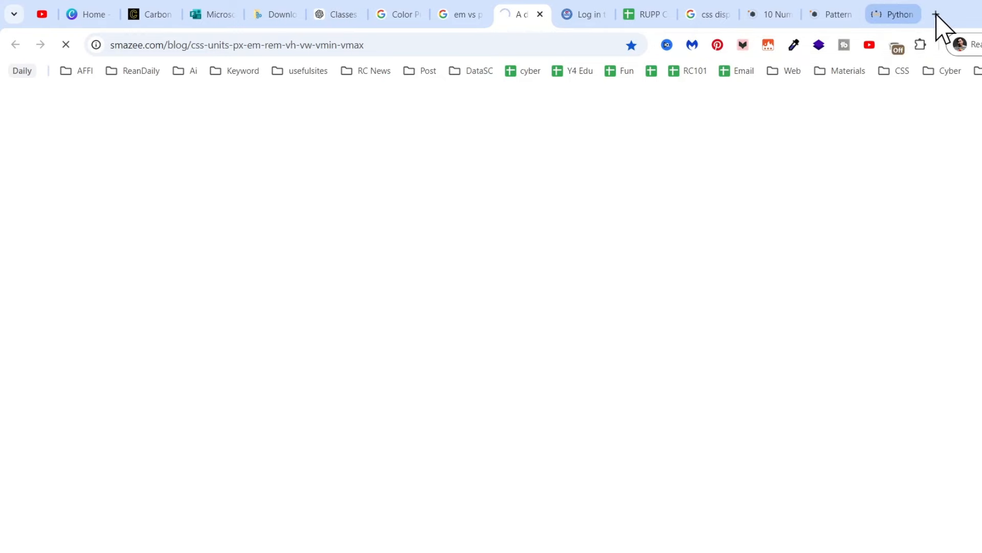
click(936, 14)
click(935, 14)
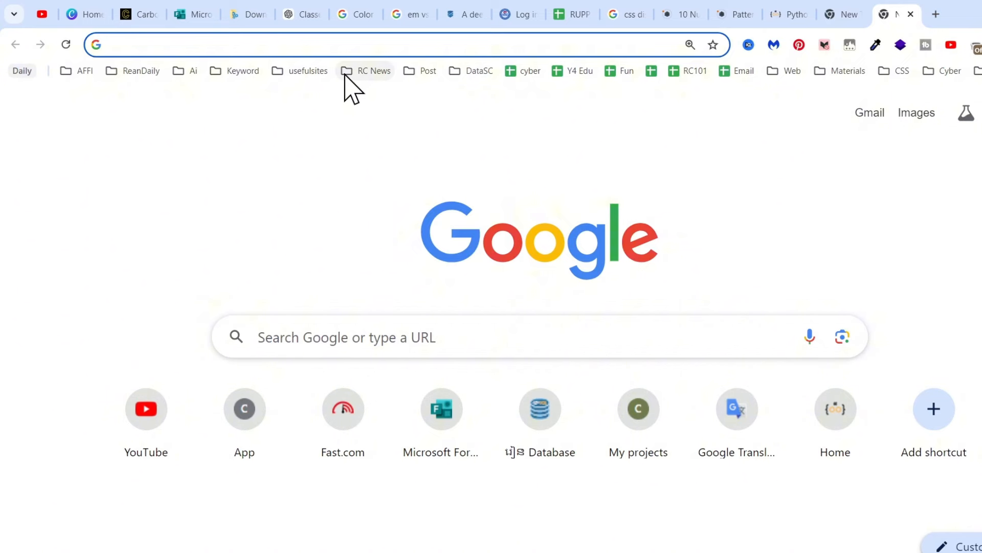
text(e)
key(BackSpace)
text(e)
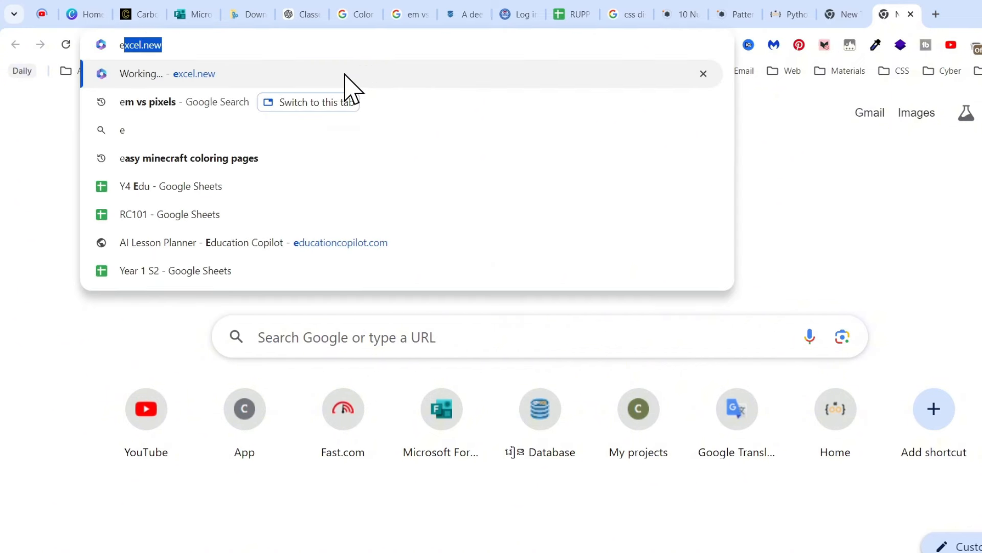
text(xc)
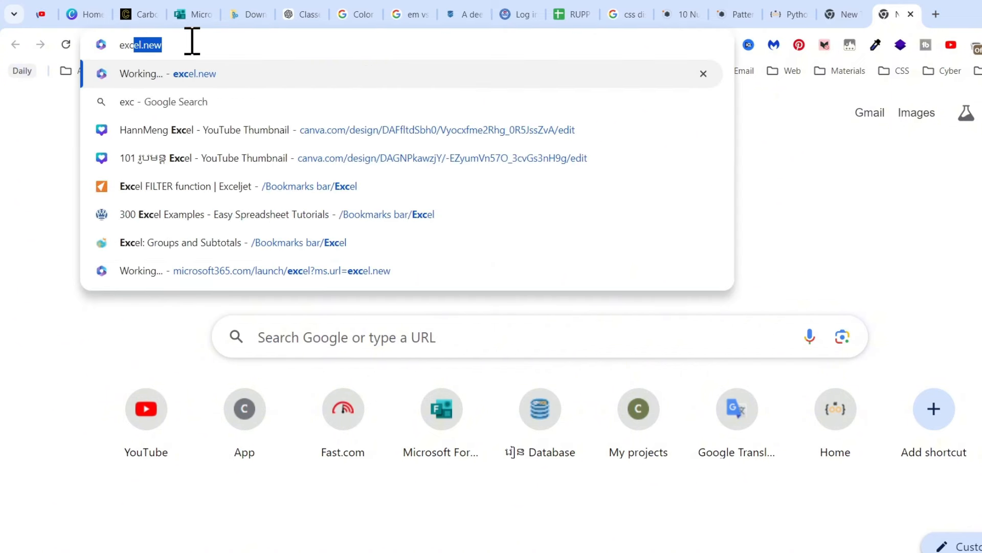
text(el.new)
key(Return)
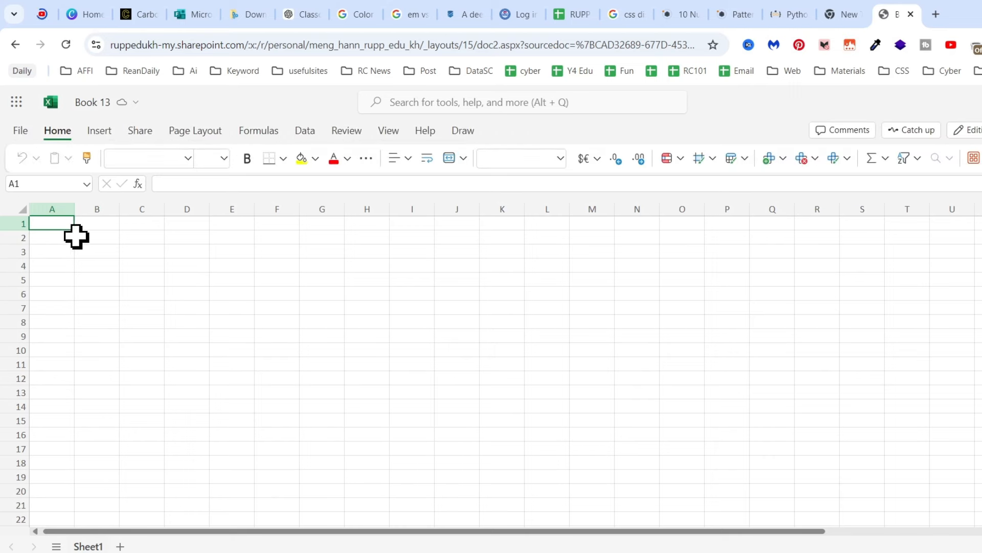
- Insert checkboxes into the range C2:J6 of the blank online workbook
drag(140, 237, 478, 292)
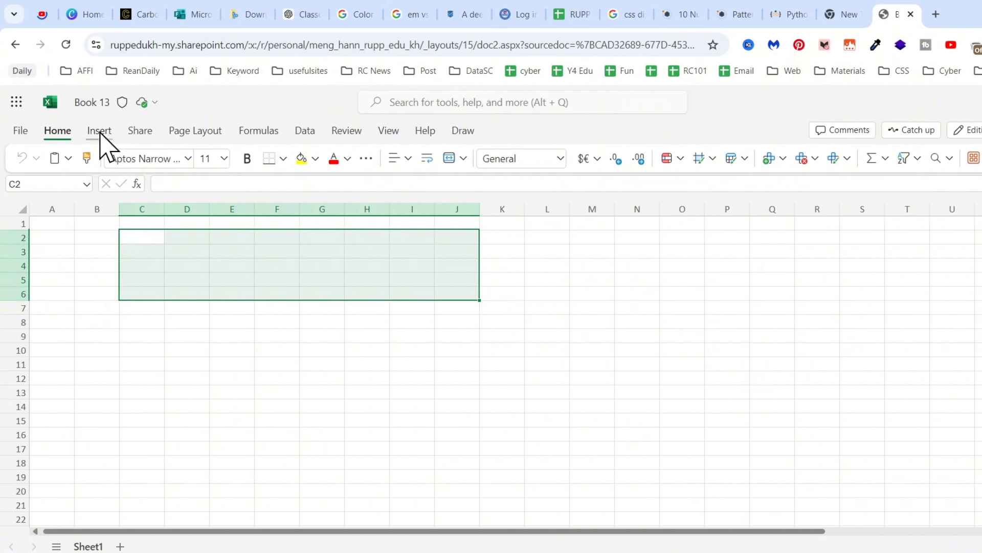
click(99, 132)
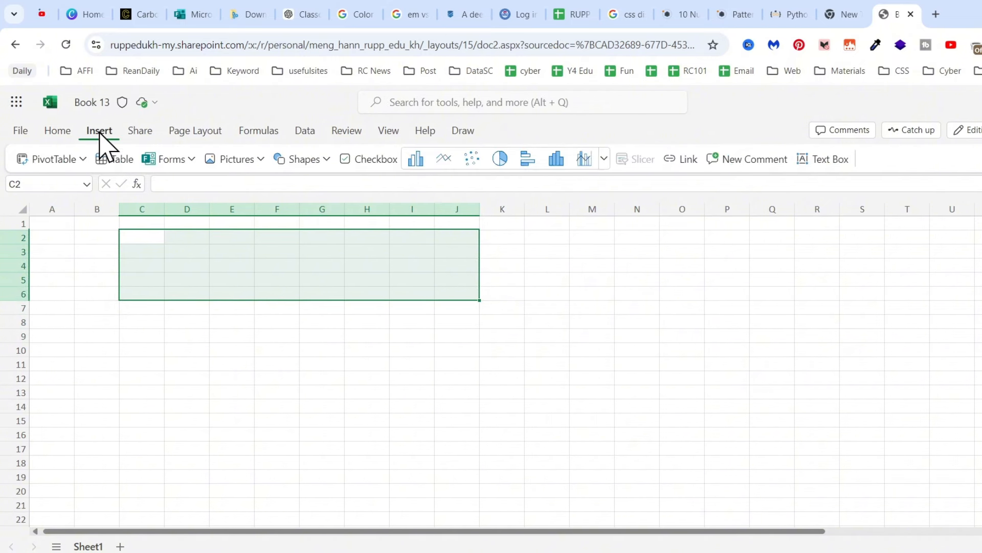
click(363, 161)
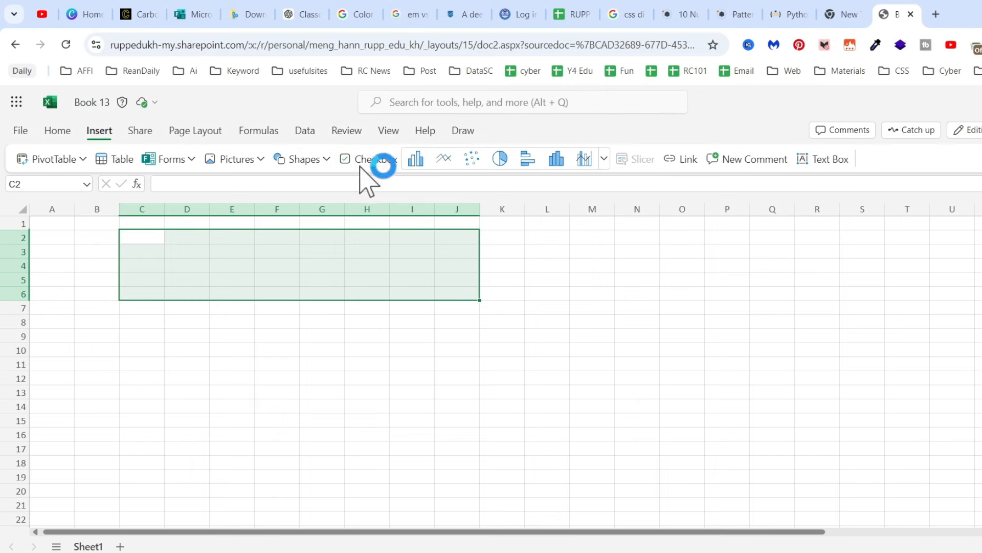